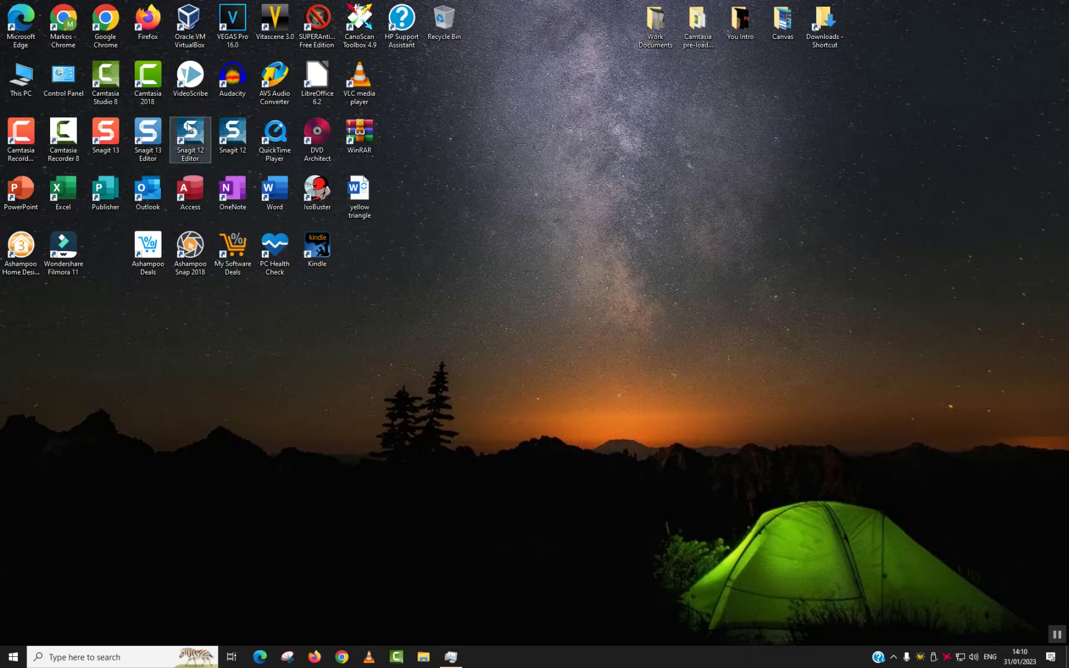
- Launch Google Chrome and search for the mistyped address twitch.tb/downloads
double_click(103, 42)
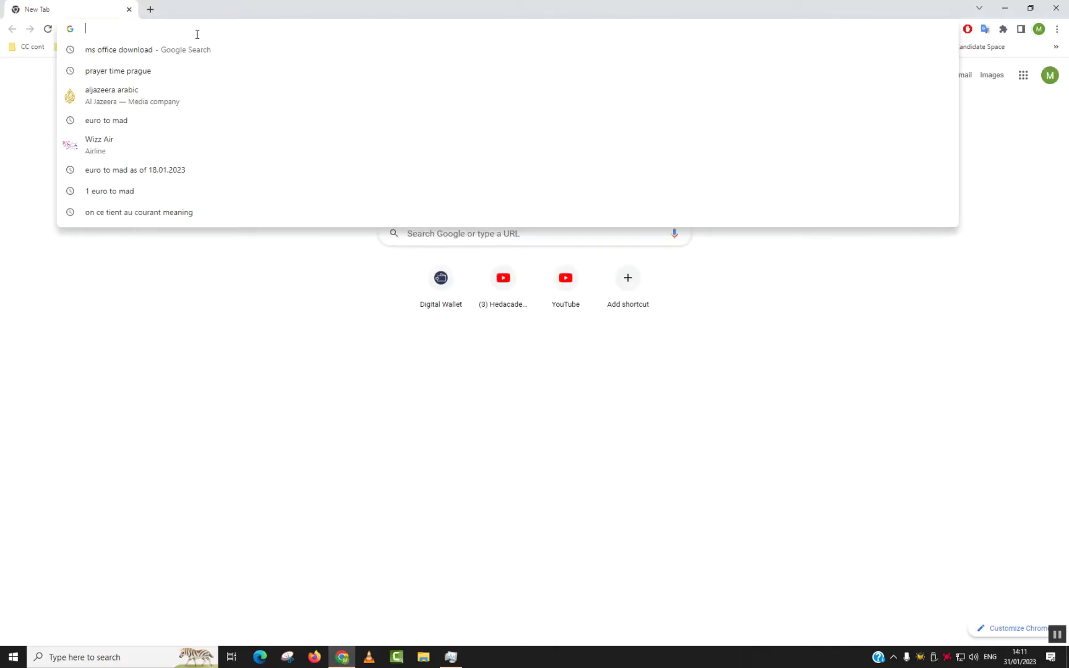
type("twitch")
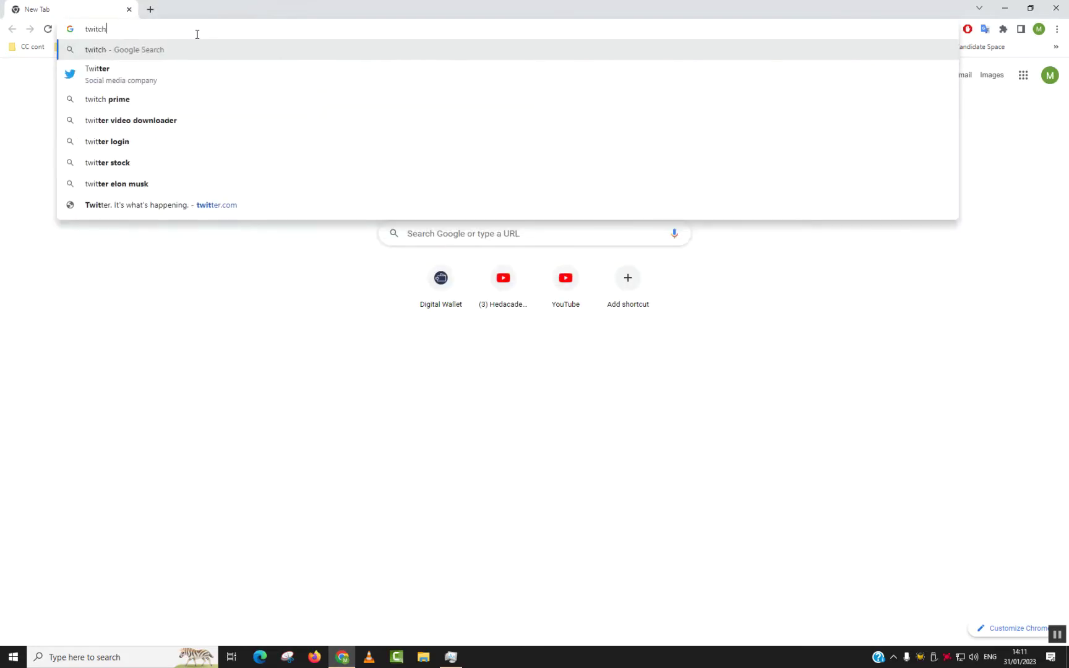
type(".tb")
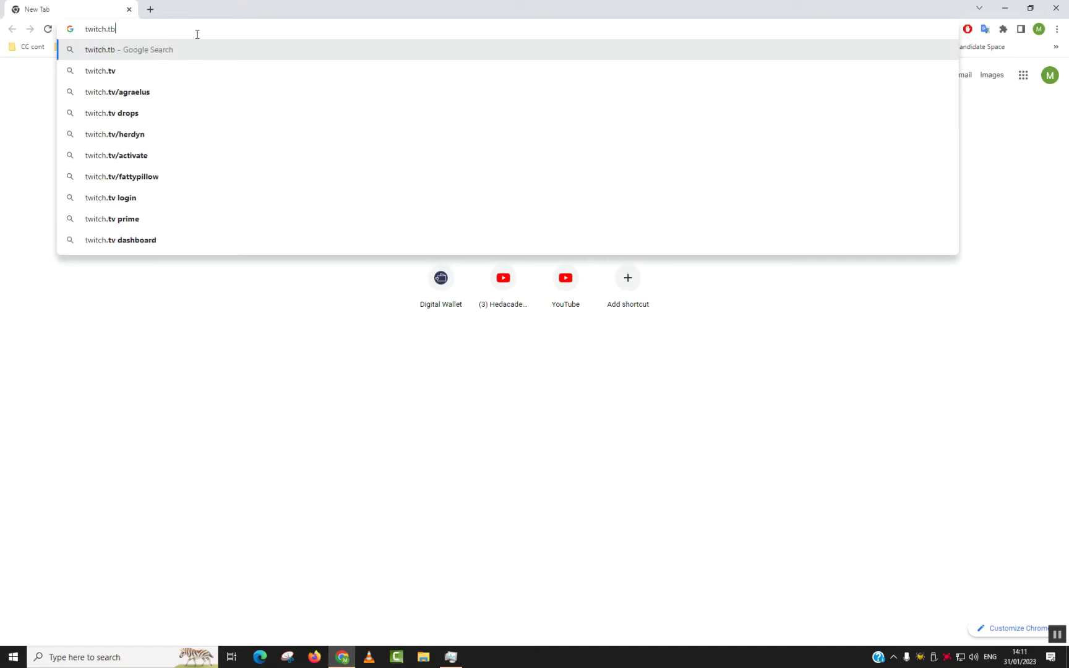
type("/dow")
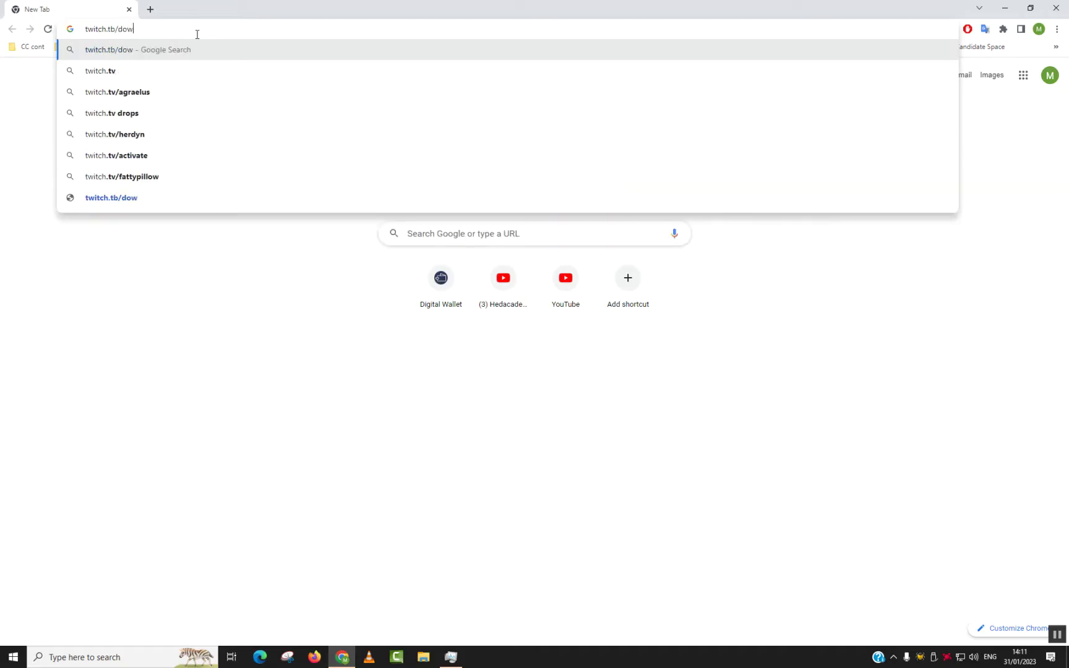
type("nloads")
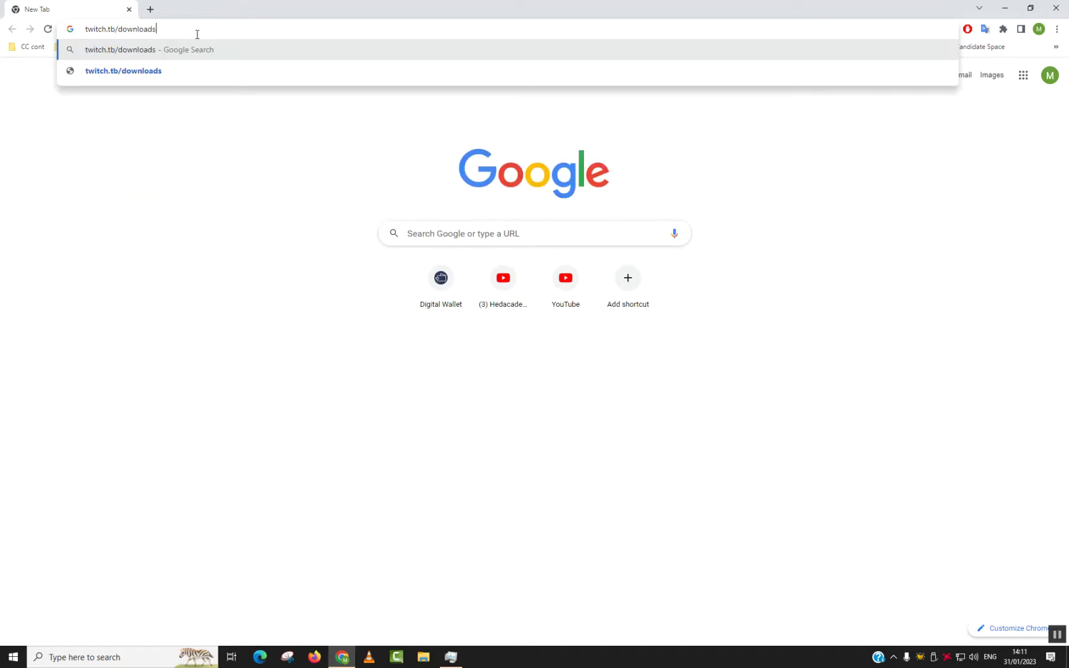
key("Return")
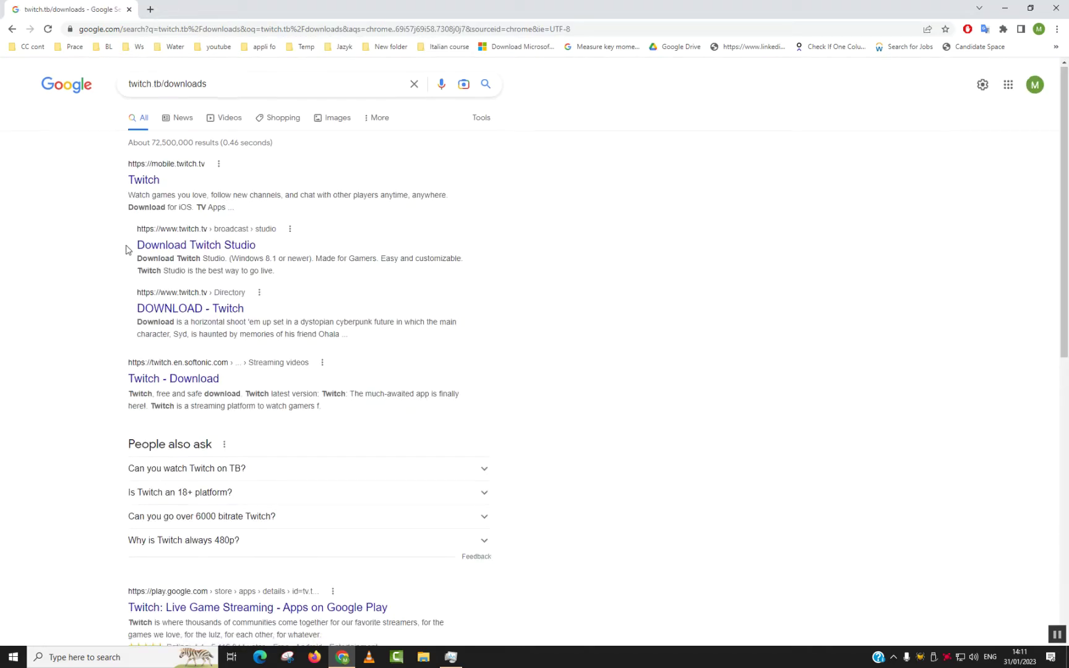
scroll(126, 250, "down", 2)
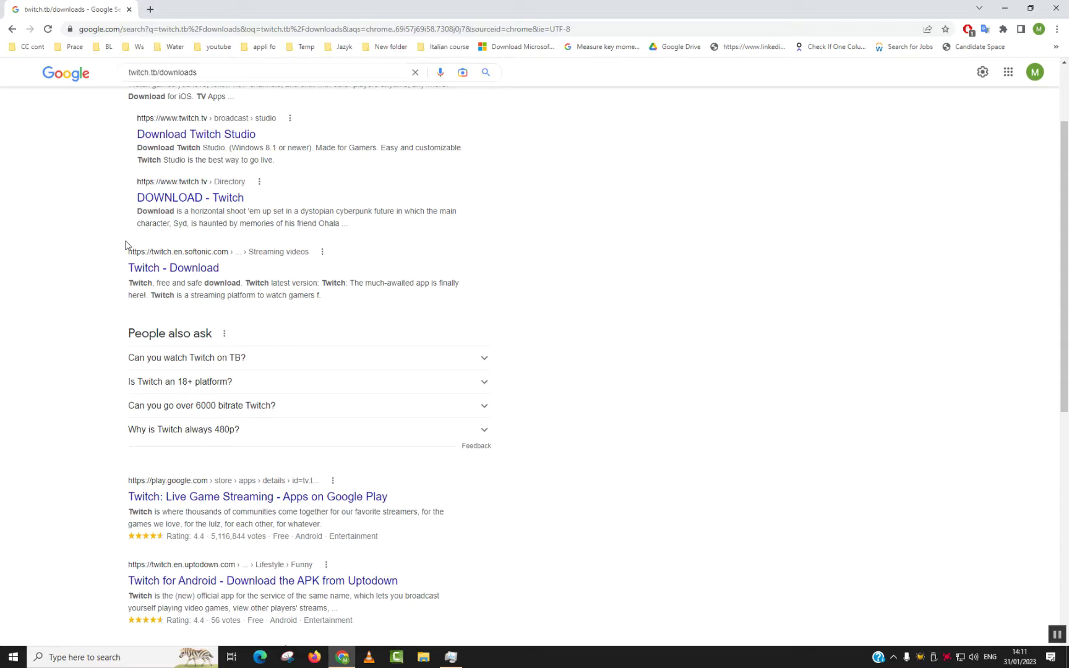
scroll(125, 245, "up", 2)
- Correct the query to twitch.tv/downloads and search again
triple_click(128, 87)
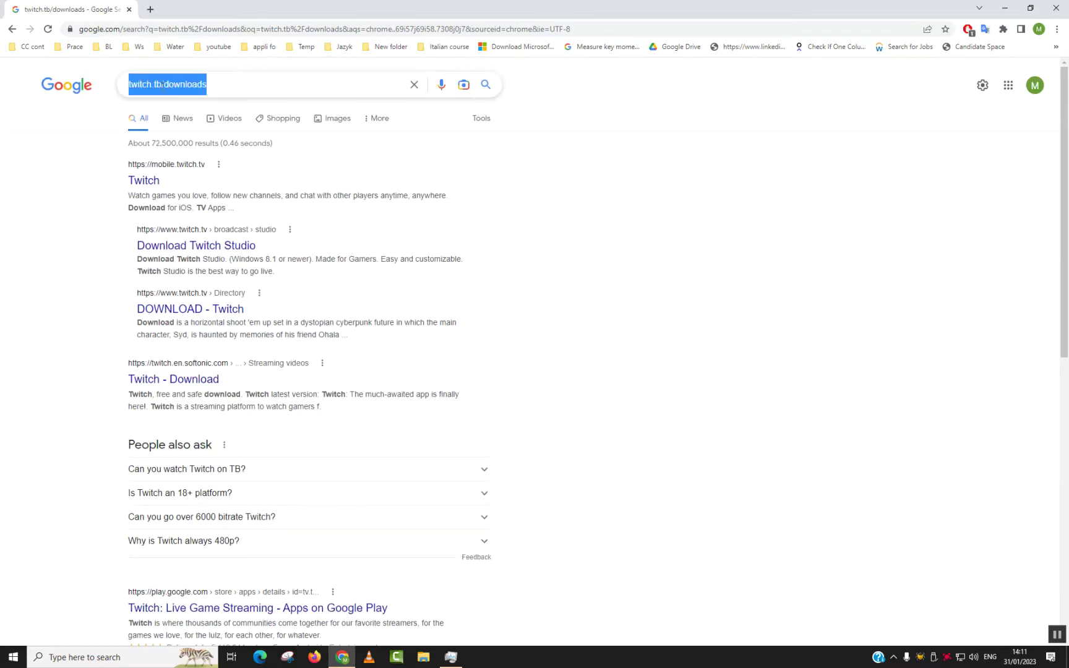
left_click(163, 85)
key("BackSpace")
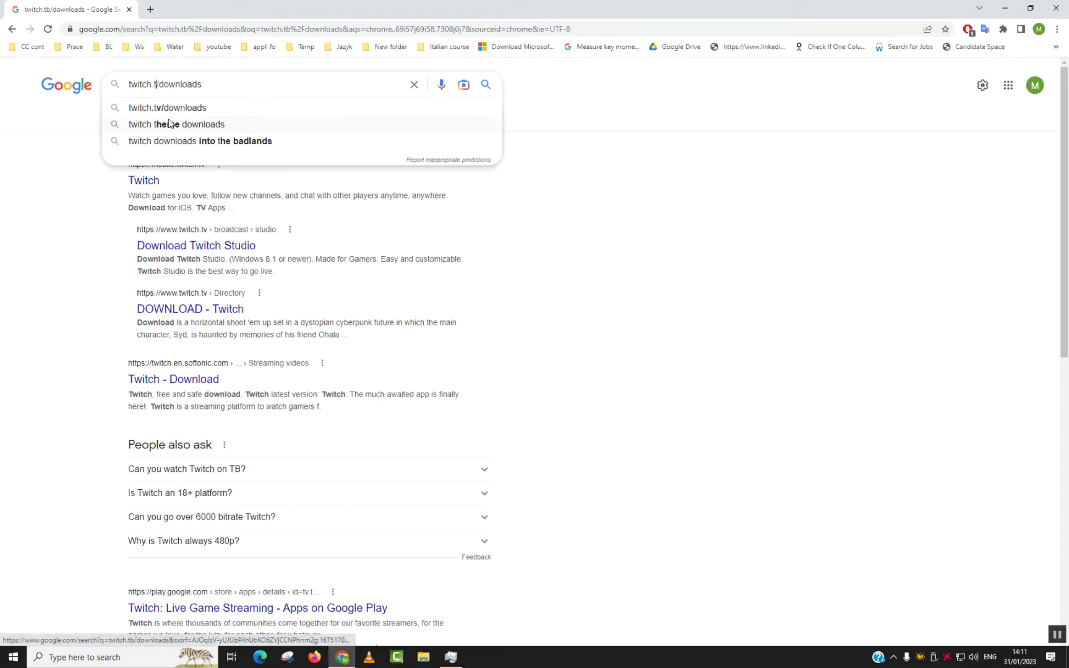
type("v")
key("Return")
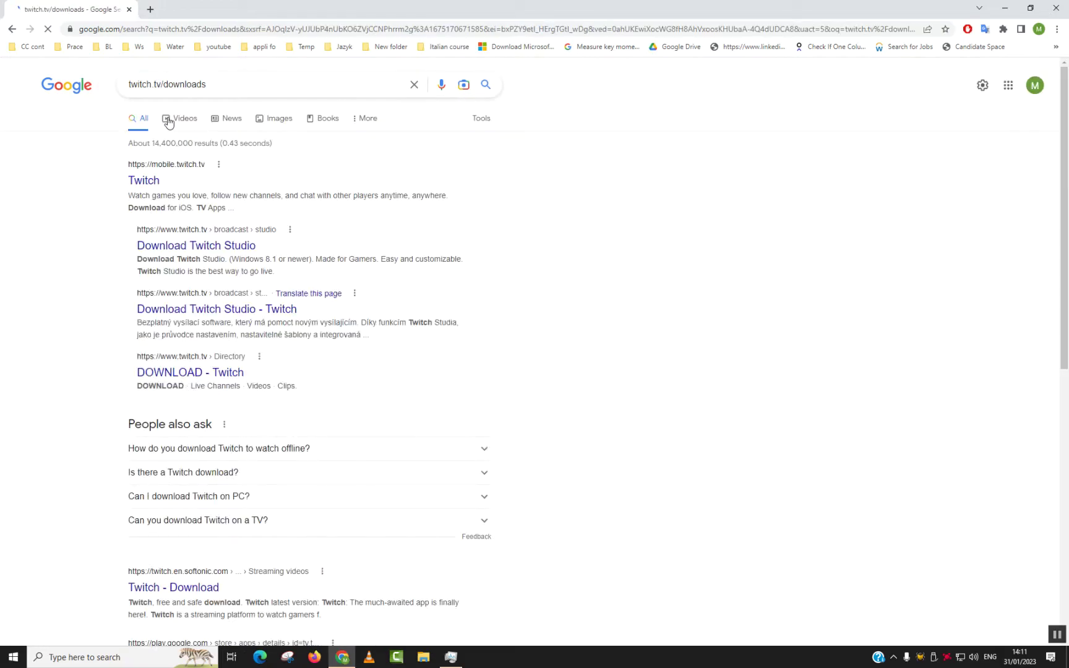
- Move twitch.tv/downloads into the address bar and load the Twitch Downloads page
left_click_drag(233, 84, 112, 91)
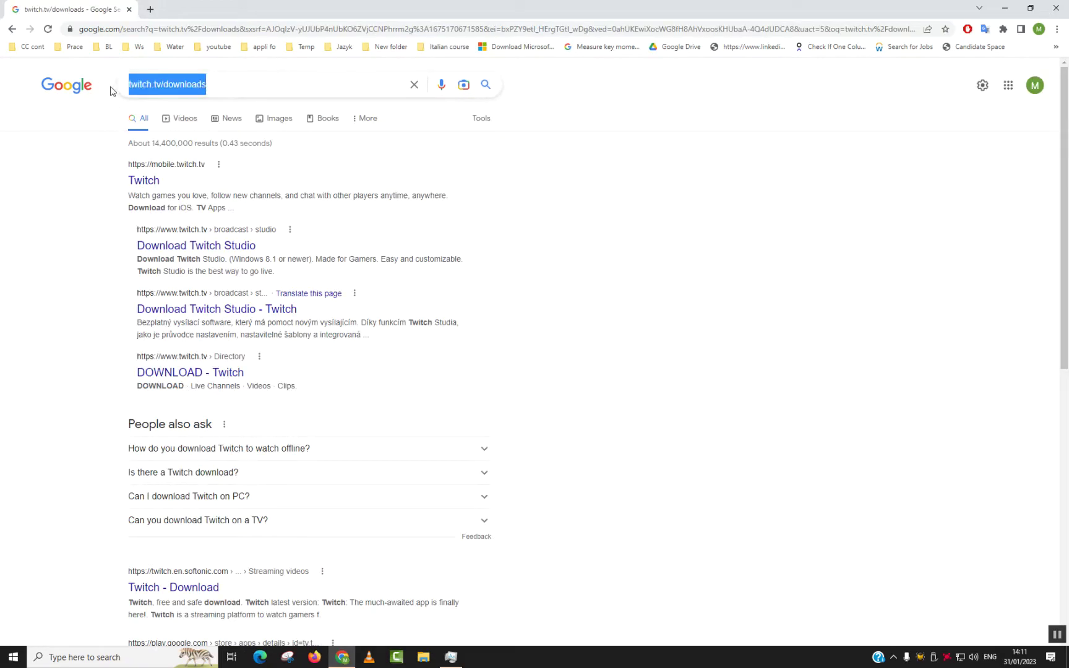
key("ctrl+x")
left_click(152, 29)
key("ctrl+v")
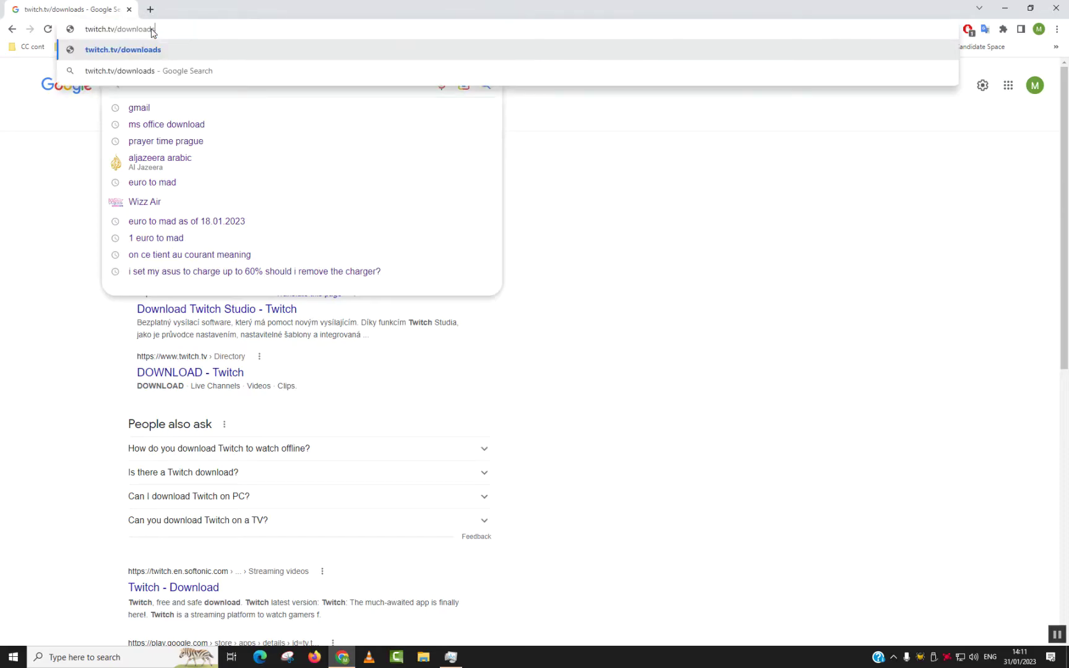
key("Return")
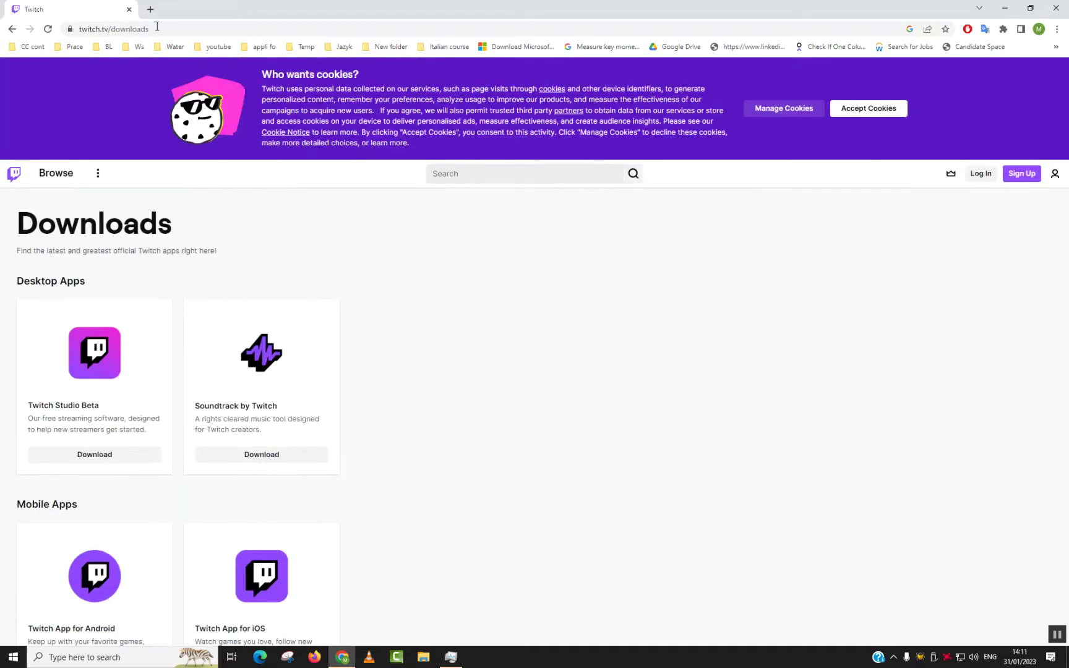
- Scroll the Downloads page's desktop apps to reach the Twitch Studio Beta download
scroll(113, 211, "down", 1)
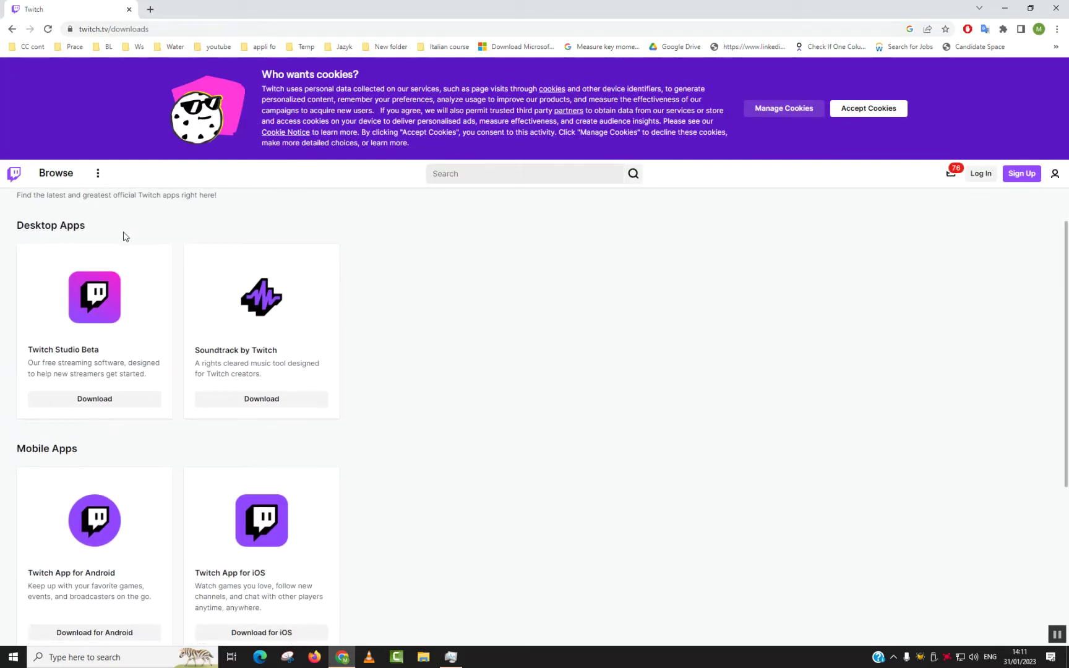
scroll(158, 346, "down", 2)
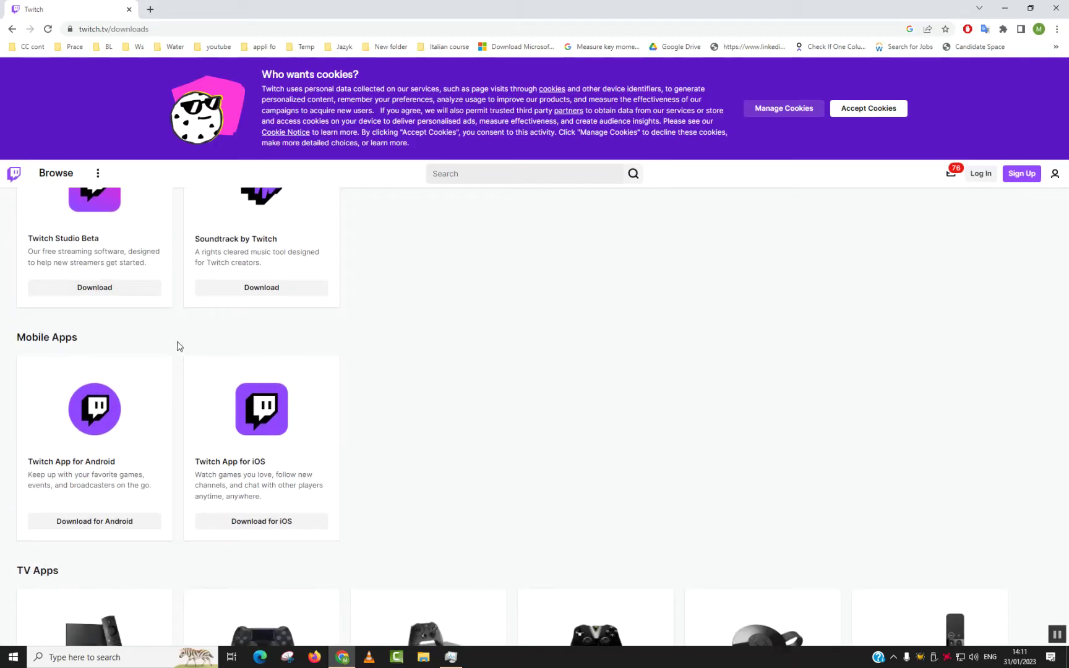
scroll(79, 308, "up", 3)
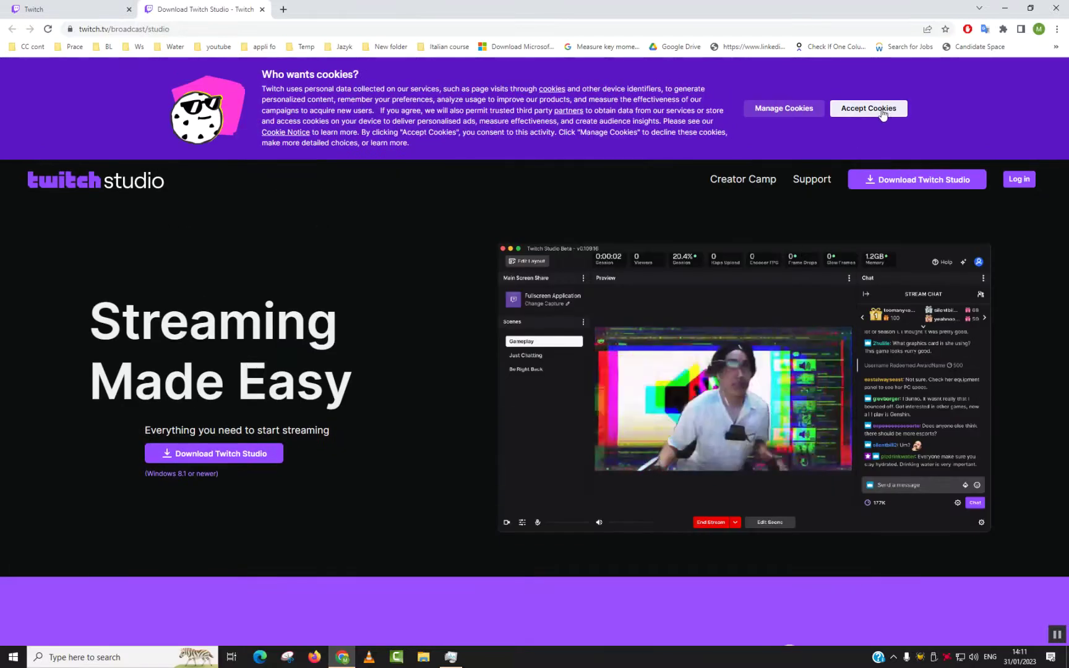
- Accept the cookies, check the Windows 8.1 requirement, and download the TwitchStudioSetup .exe
left_click(868, 108)
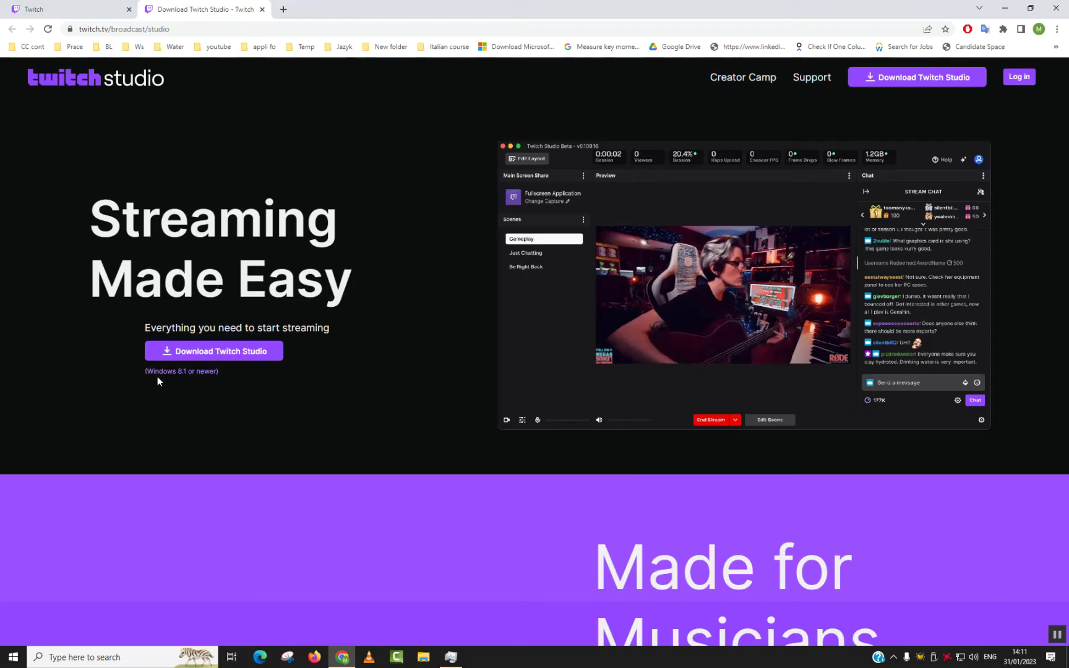
left_click_drag(146, 371, 225, 374)
left_click(224, 373)
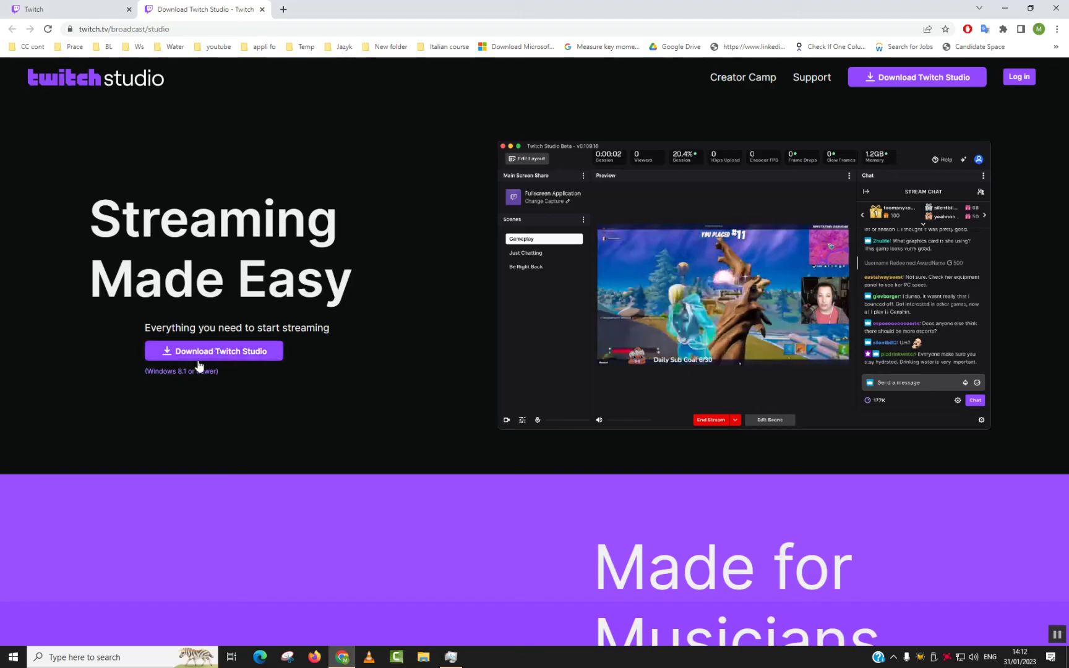
left_click(200, 359)
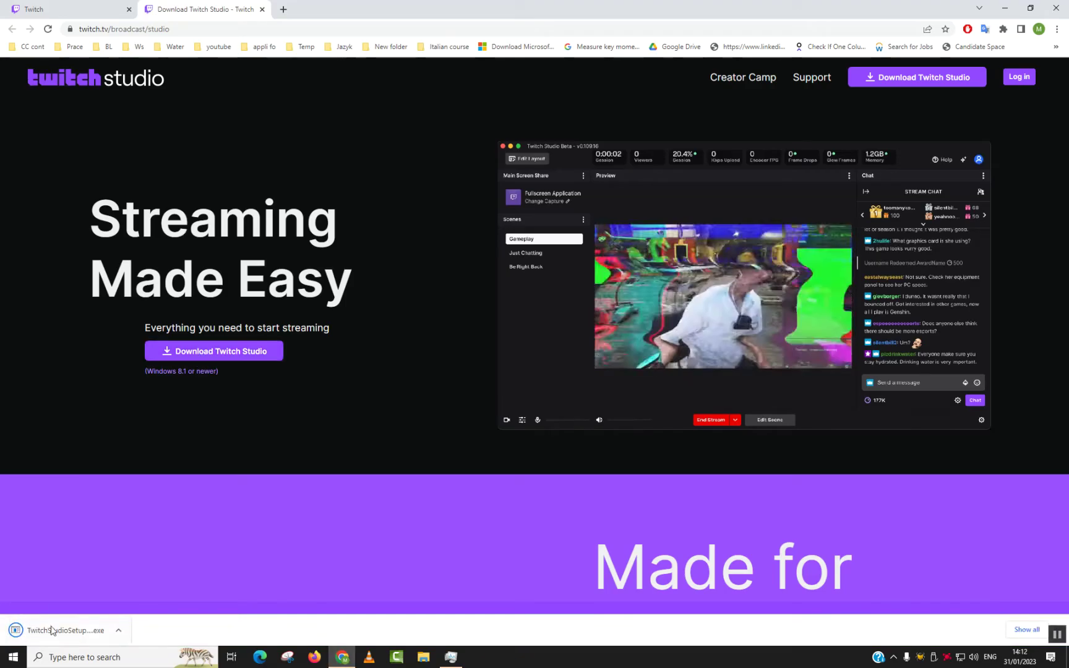
- Run TwitchStudioSetup.exe from the download bar and install Twitch Studio Beta v0.113.3
left_click(61, 639)
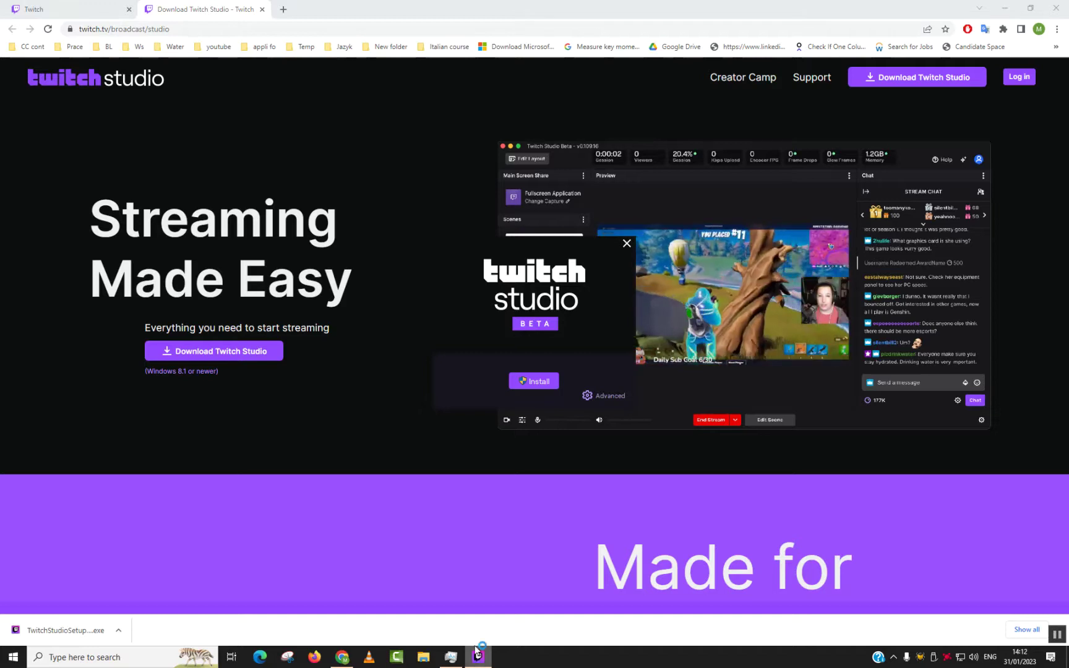
left_click(1005, 8)
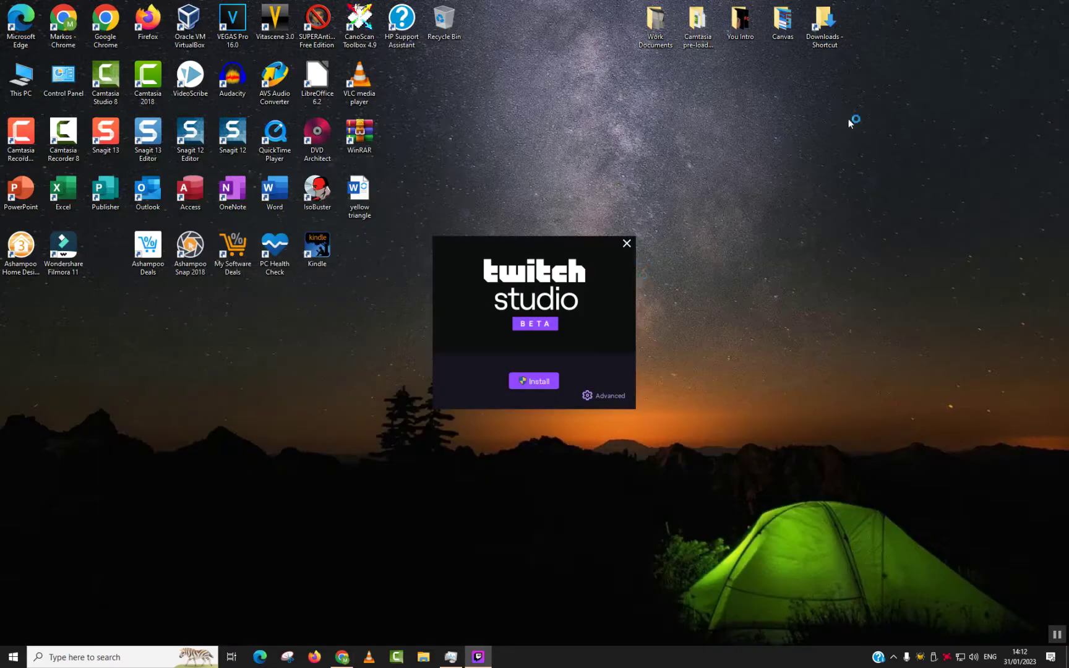
left_click(534, 384)
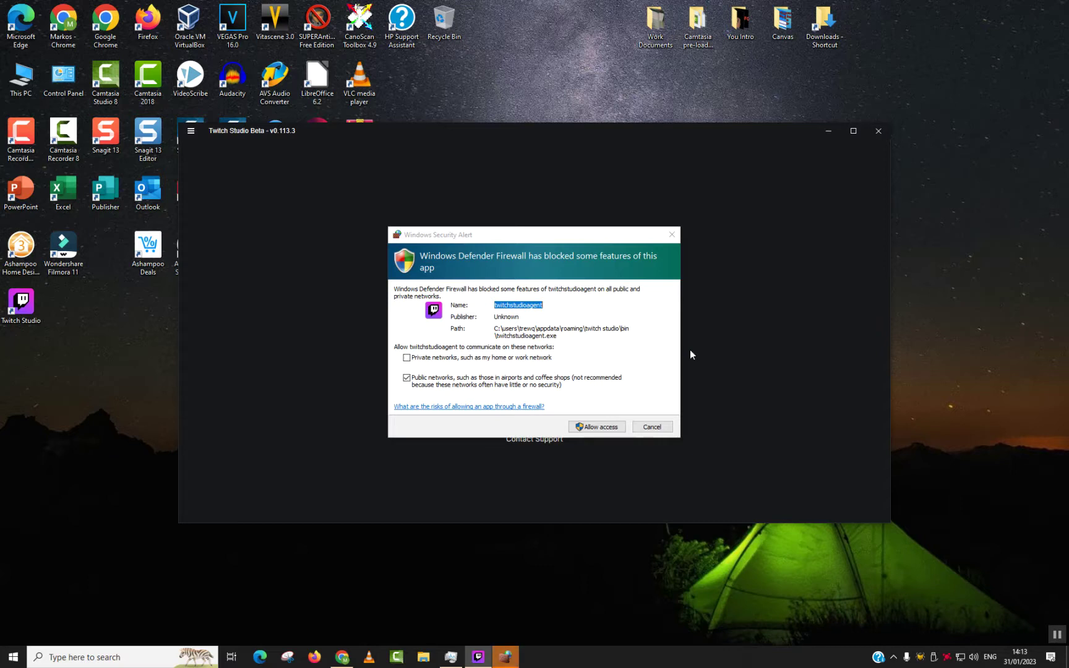
- Allow twitchstudioagent through the firewall on both Private and Public networks
left_click(411, 360)
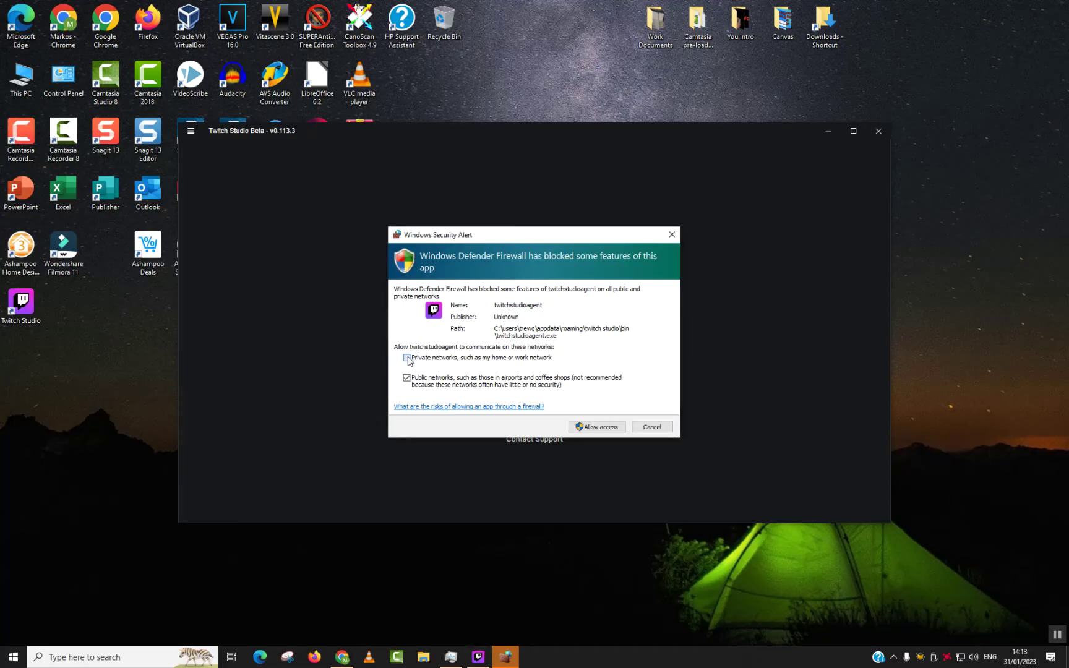
left_click(599, 427)
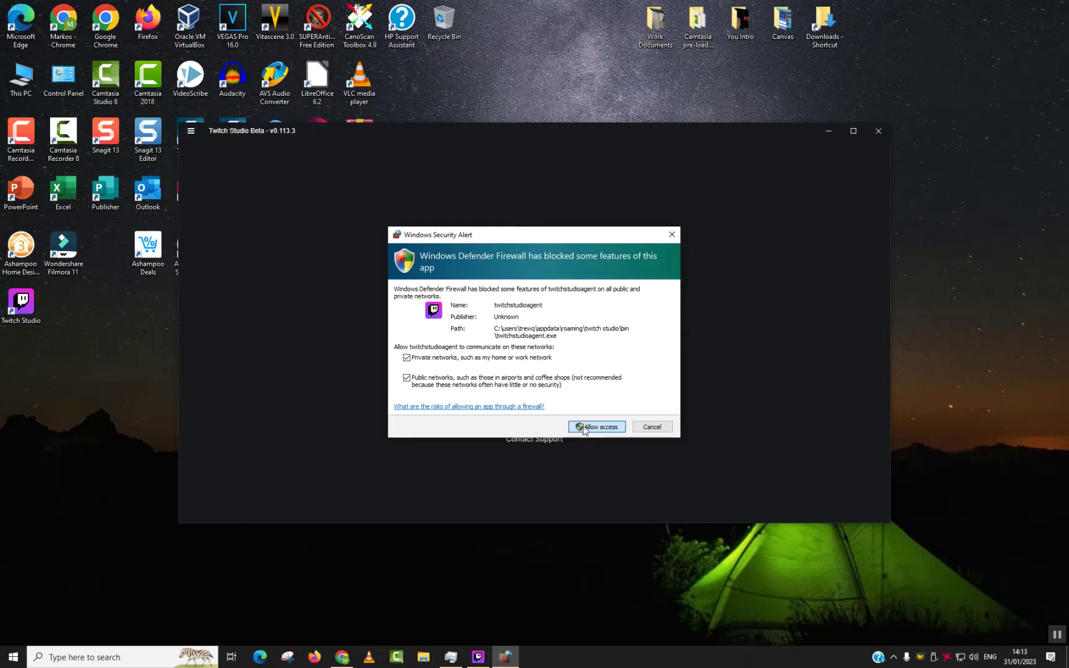
- Dismiss the firewall alert and switch the Log in to Twitch screen to the Sign Up form
left_click(613, 427)
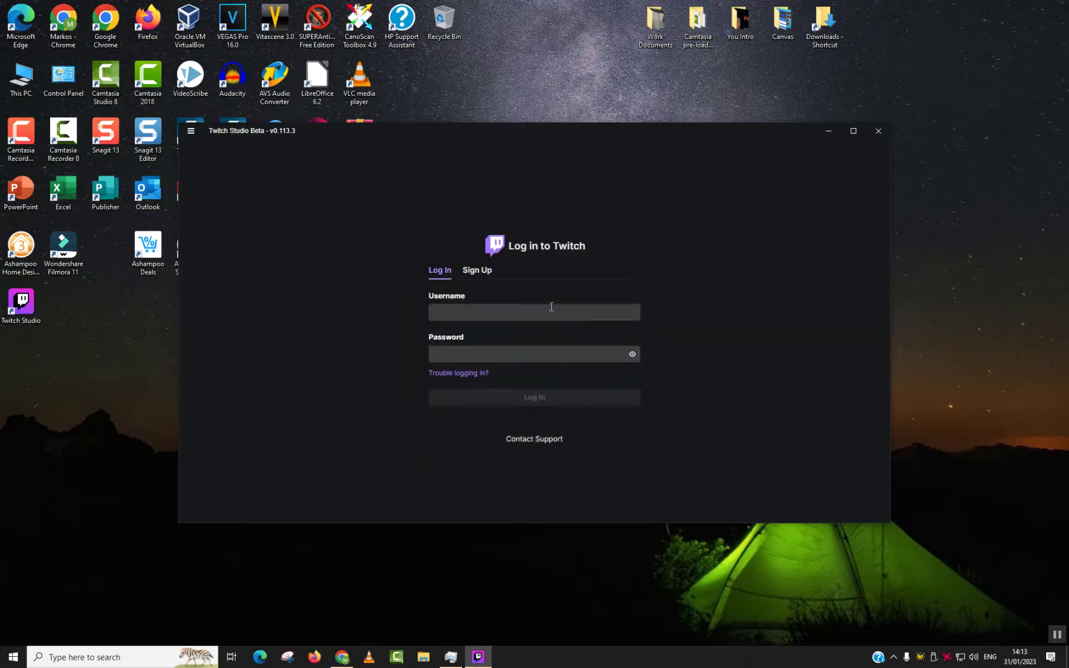
left_click(526, 312)
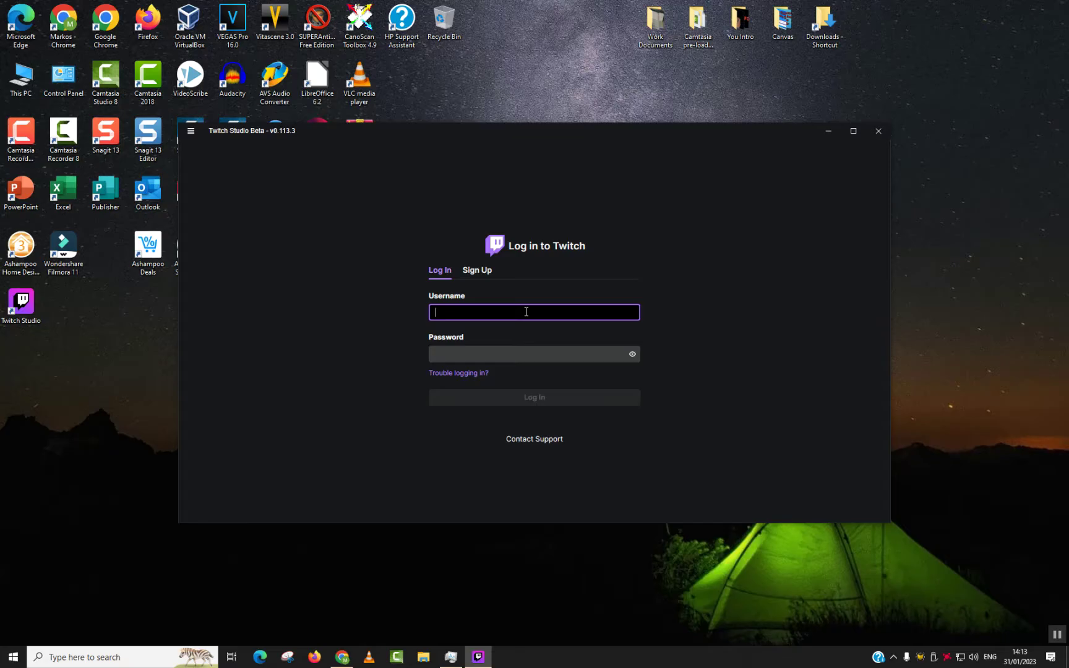
left_click(473, 271)
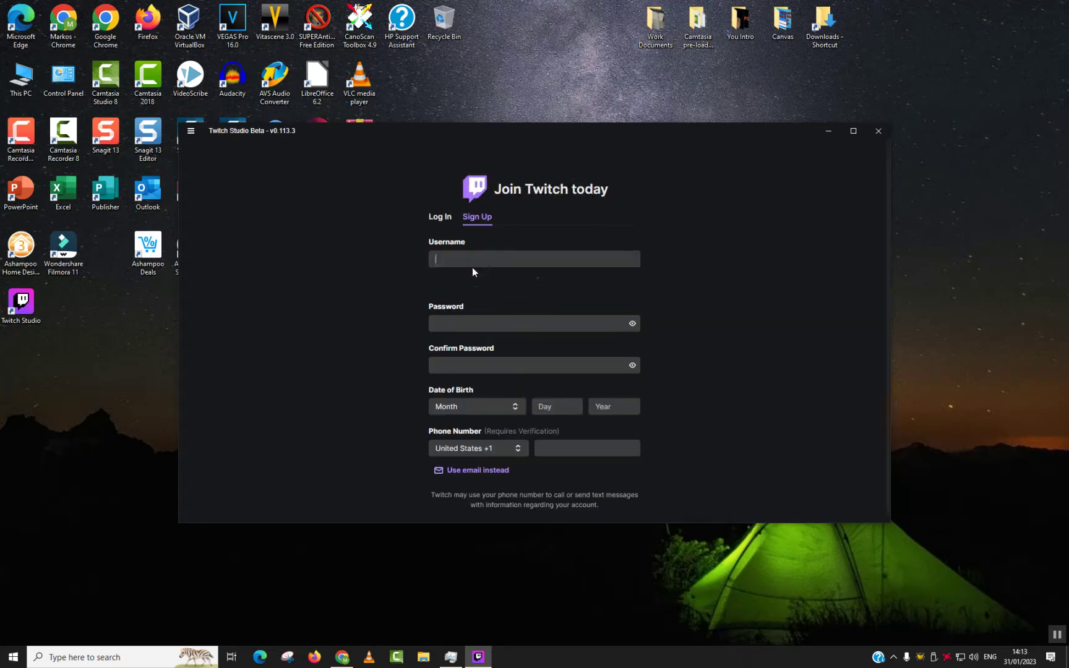
scroll(502, 315, "down", 2)
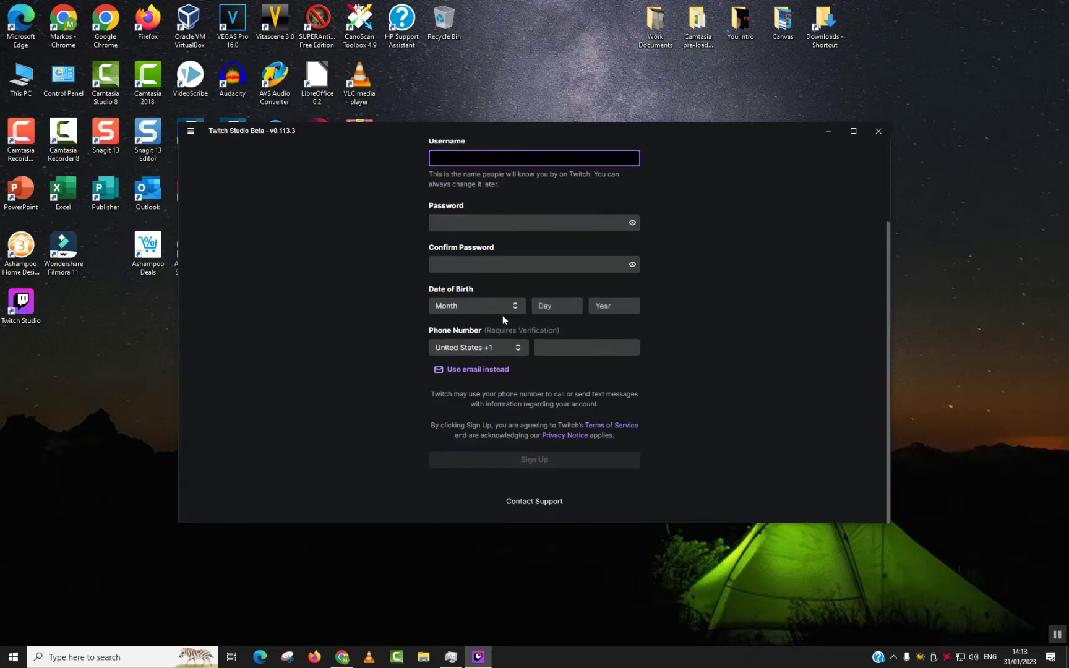
scroll(502, 315, "up", 2)
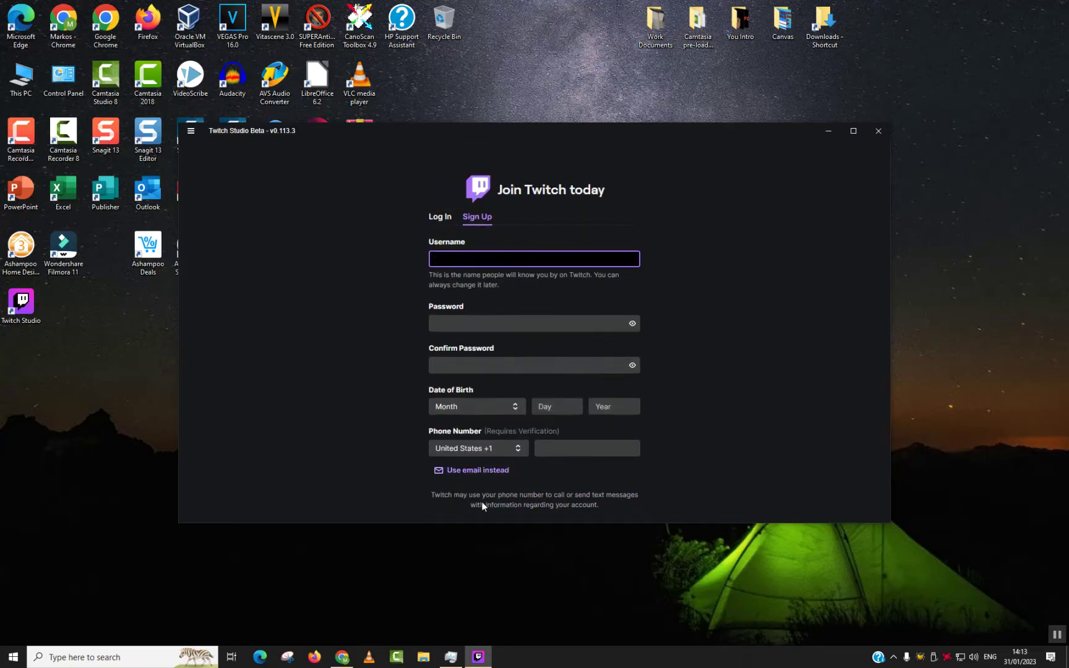